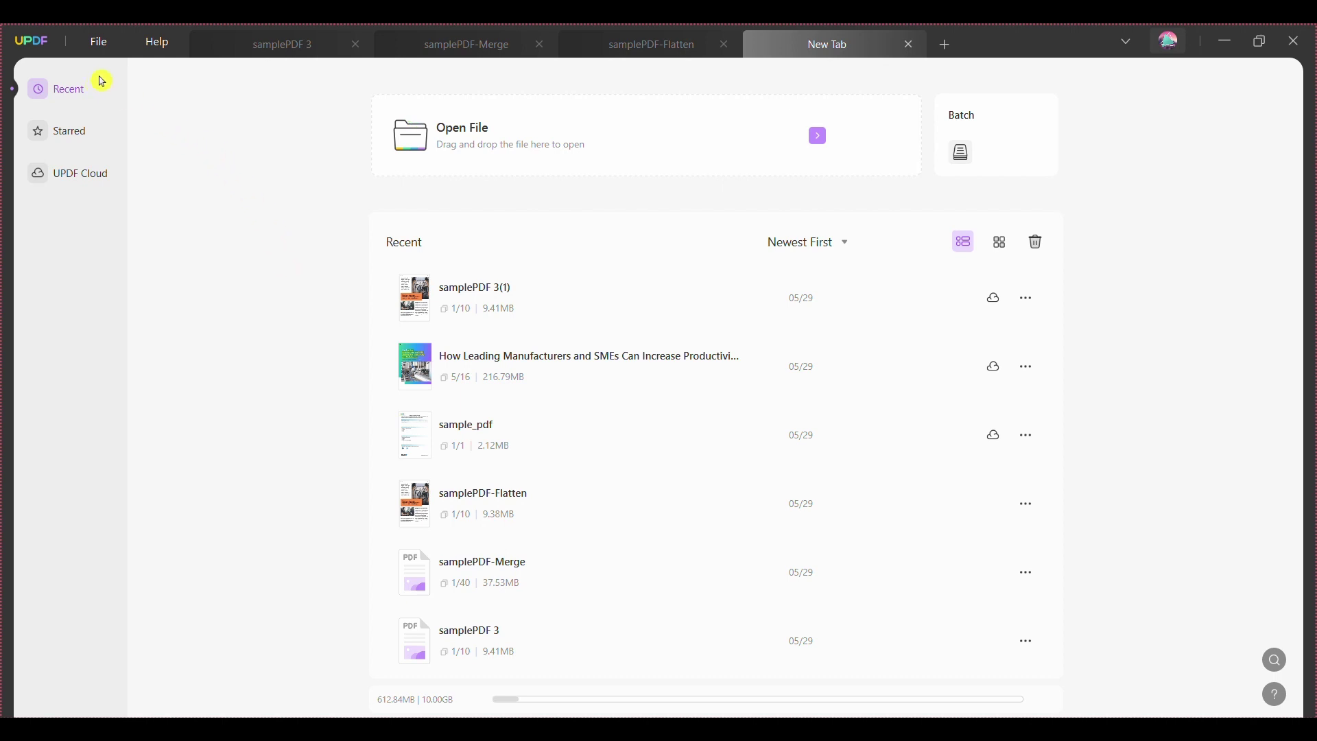
Start a Batch Combine job and show the Add Files options
click(984, 146)
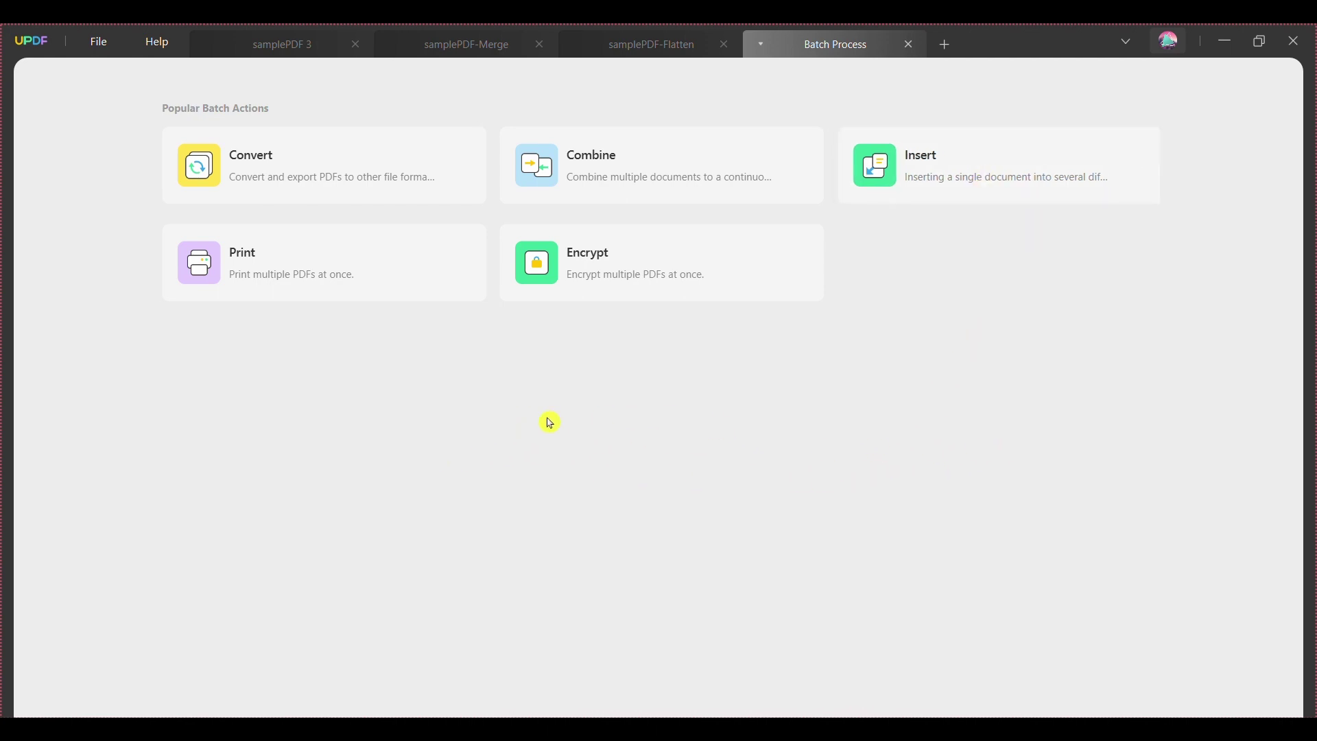
click(541, 168)
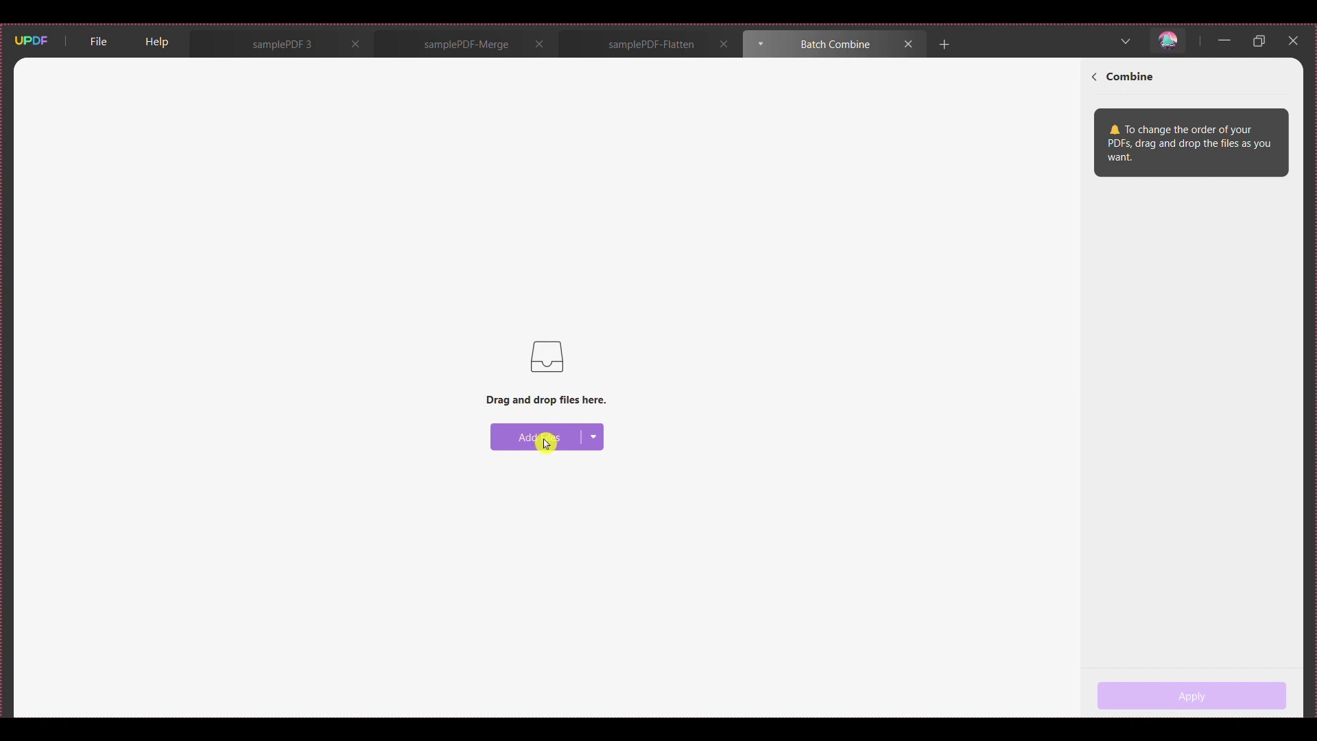
click(600, 442)
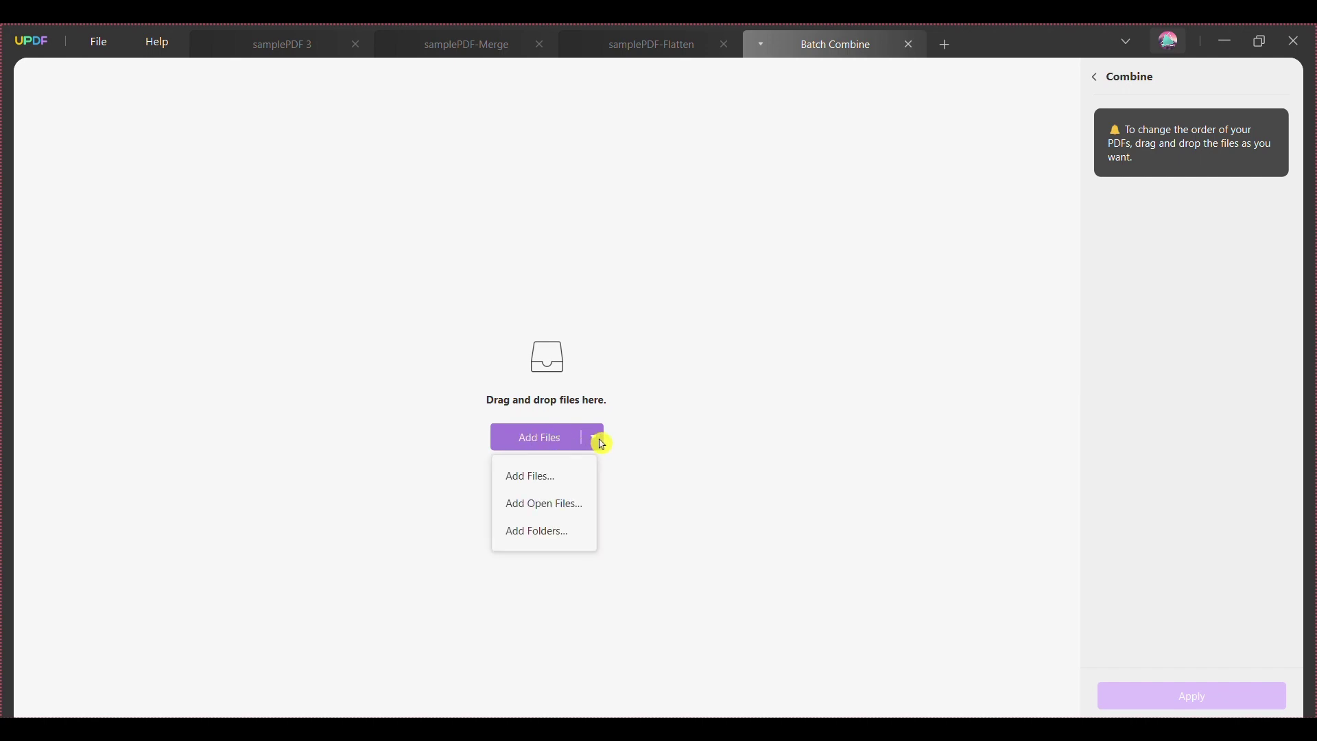
Add the three open PDFs, move samplePDF-Merge to the top, and apply the combine
click(533, 505)
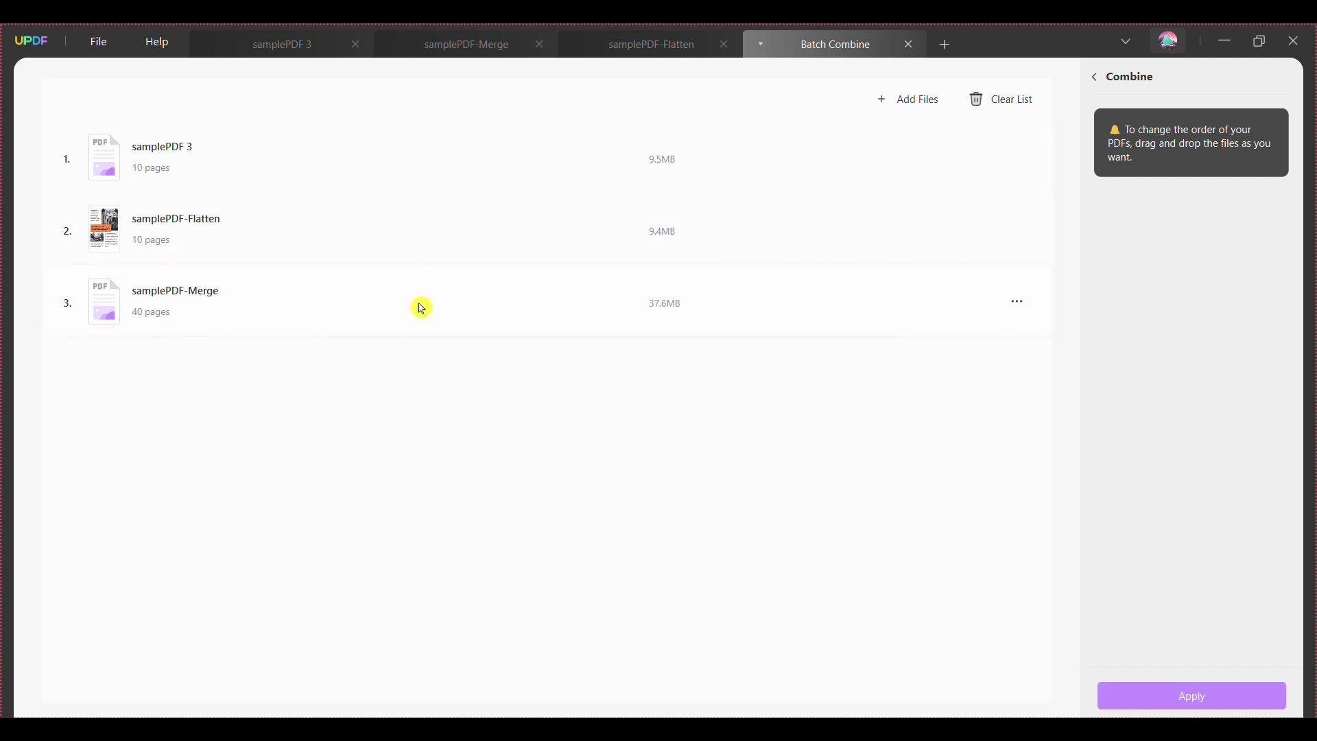
drag(420, 297, 433, 266)
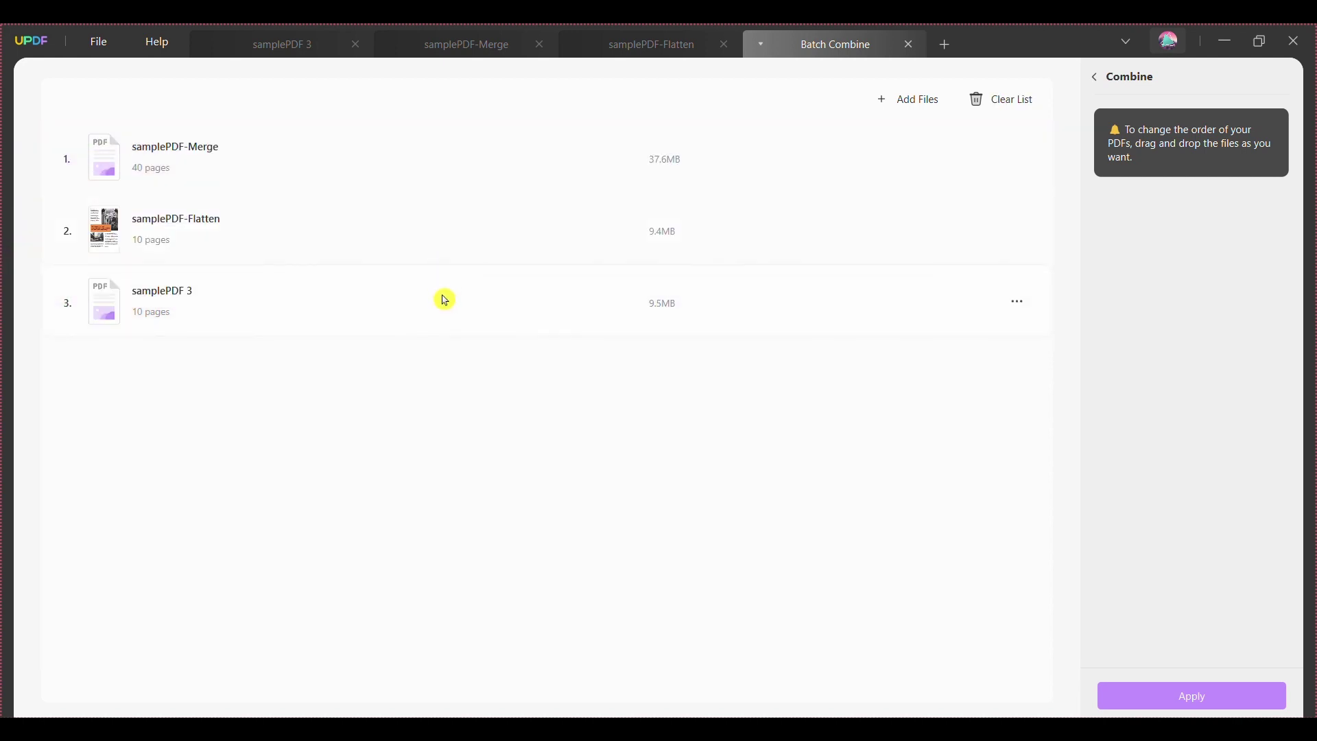
click(1206, 696)
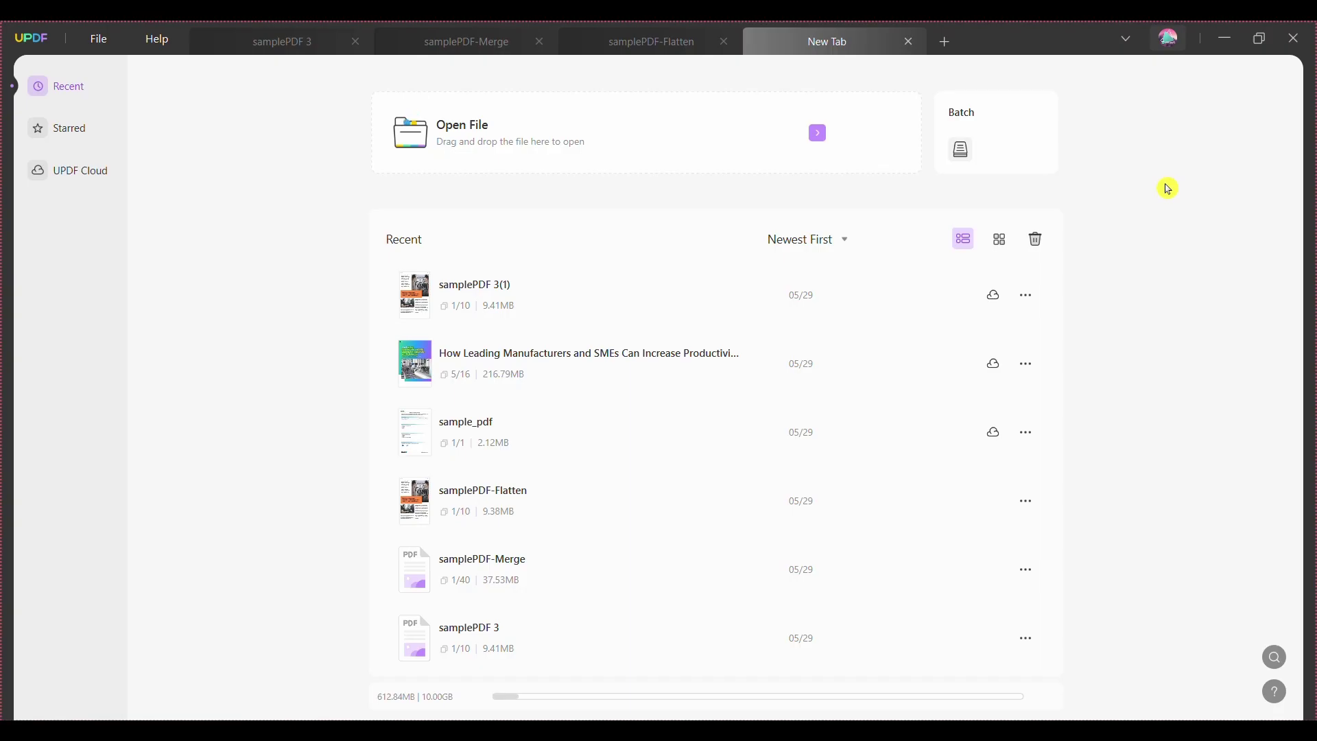
Start a Batch Insert job and show the Add Files options
click(978, 148)
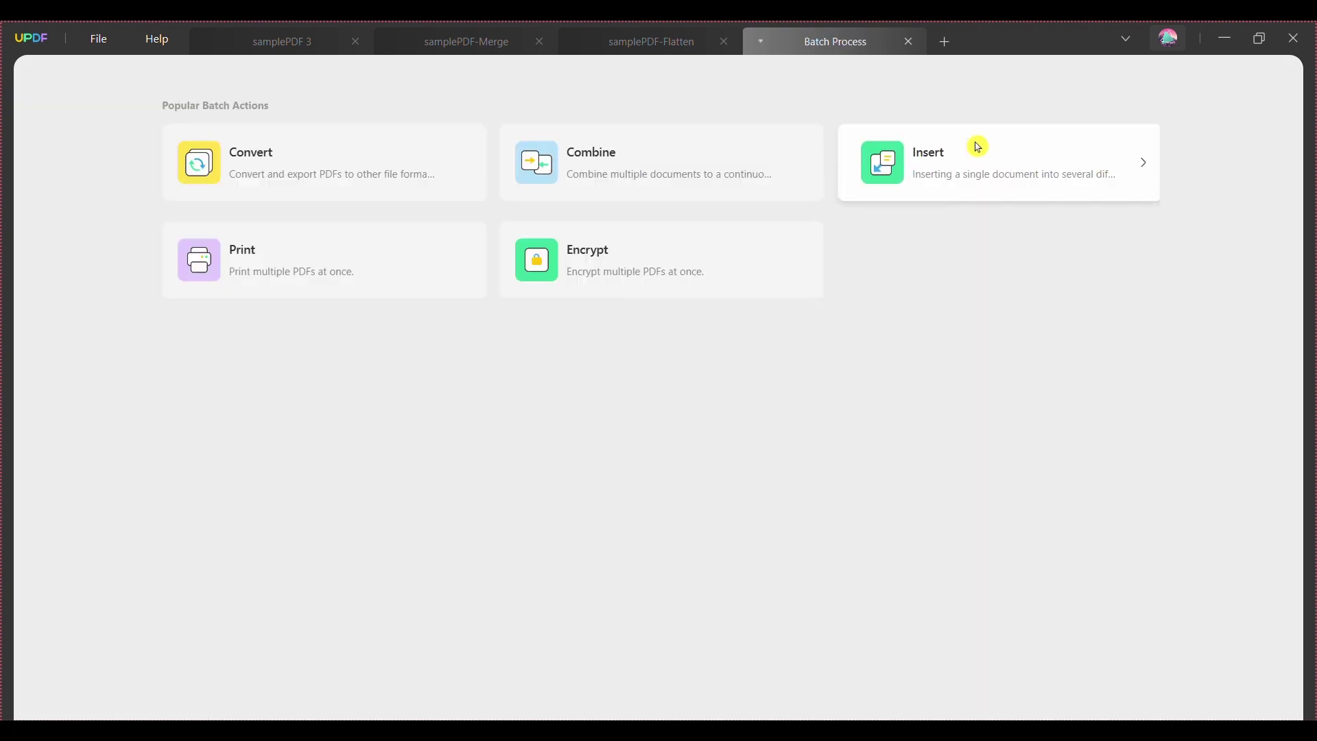
click(912, 185)
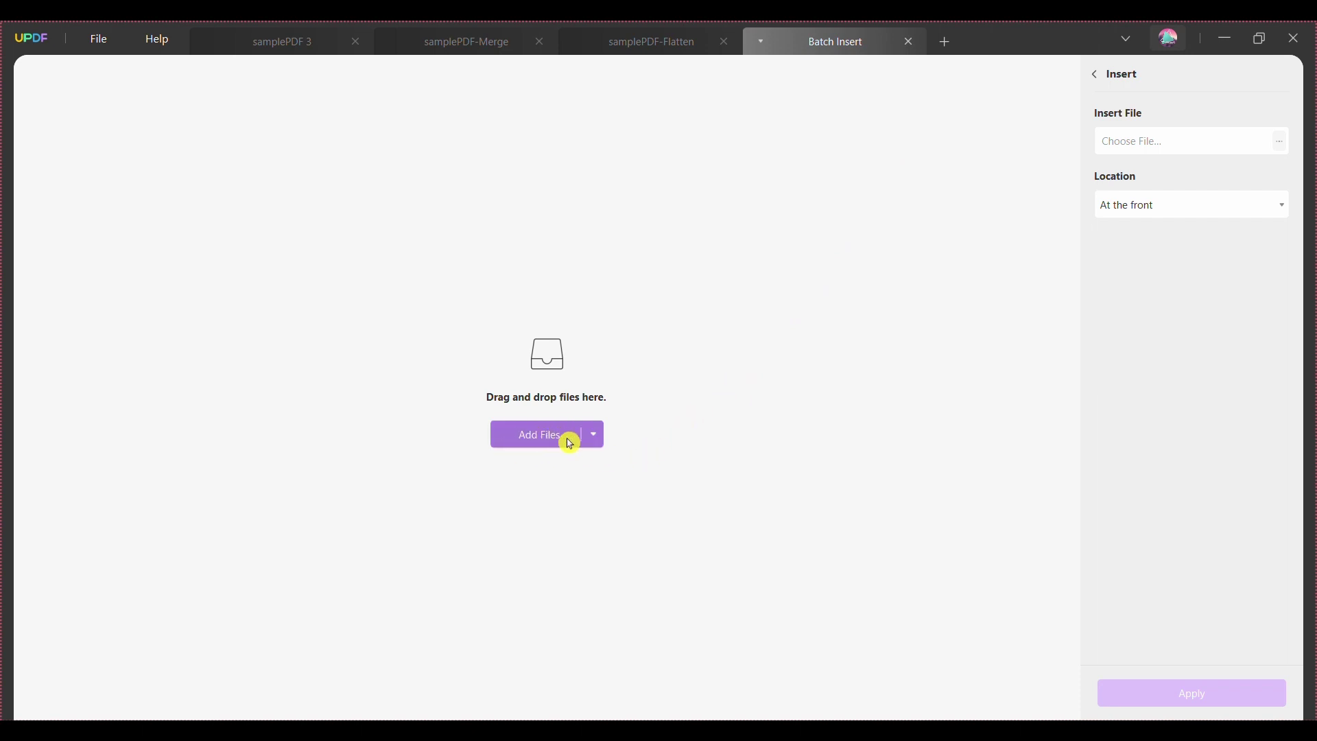
click(593, 436)
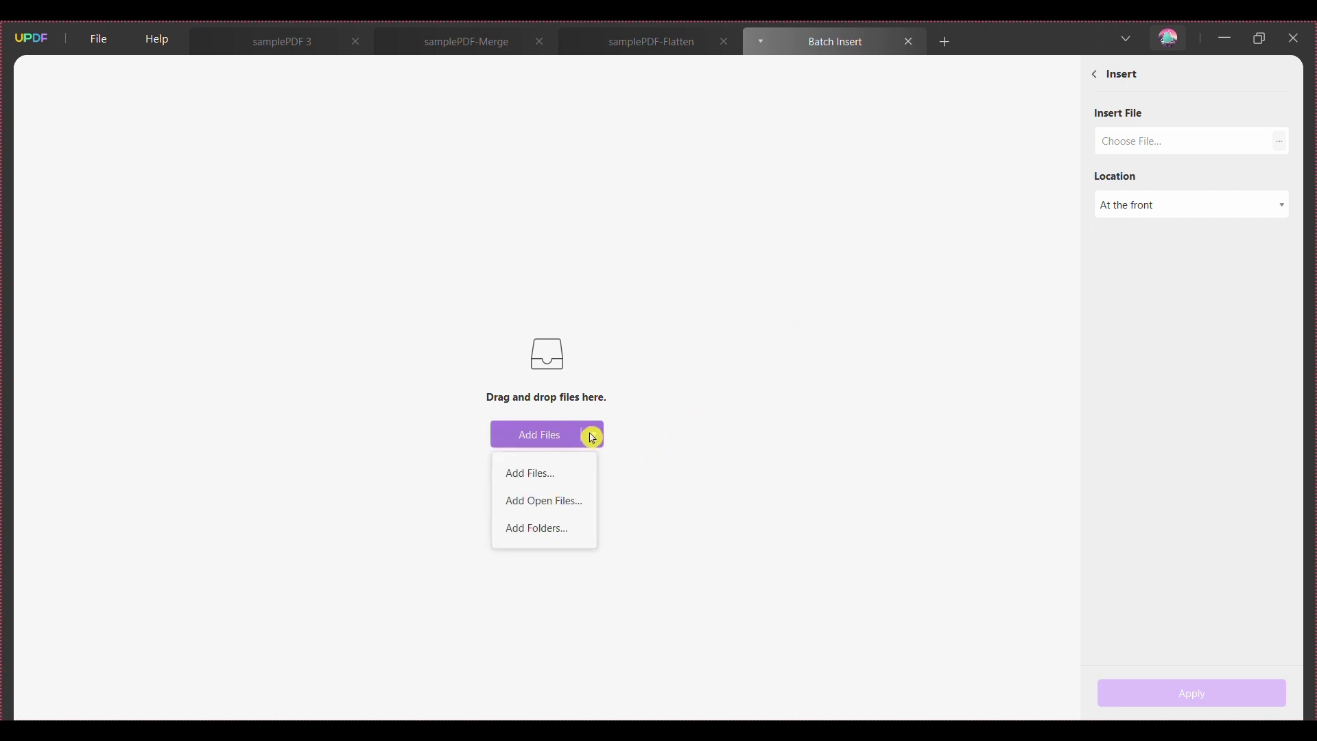
Add the open PDFs (samplePDF 3, samplePDF-Flatten, samplePDF-Merge) as targets, keeping the list intact
click(559, 508)
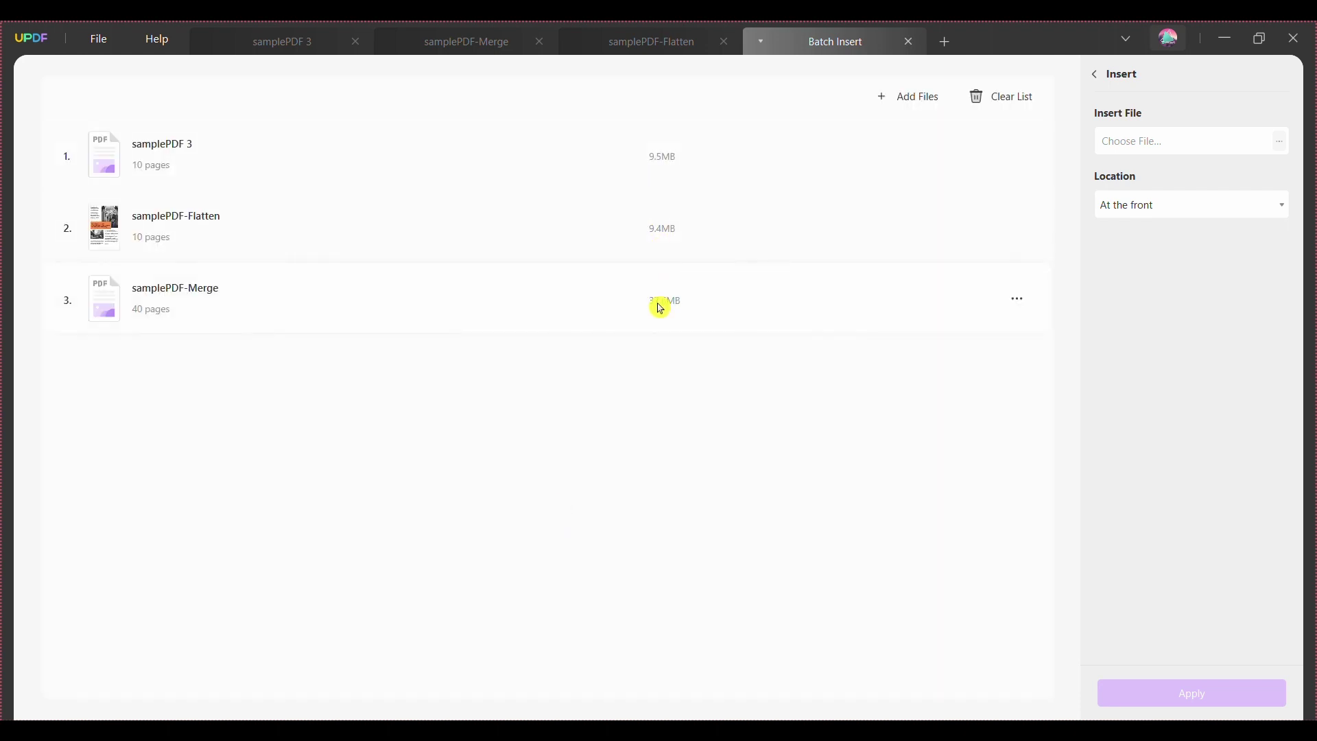
click(998, 101)
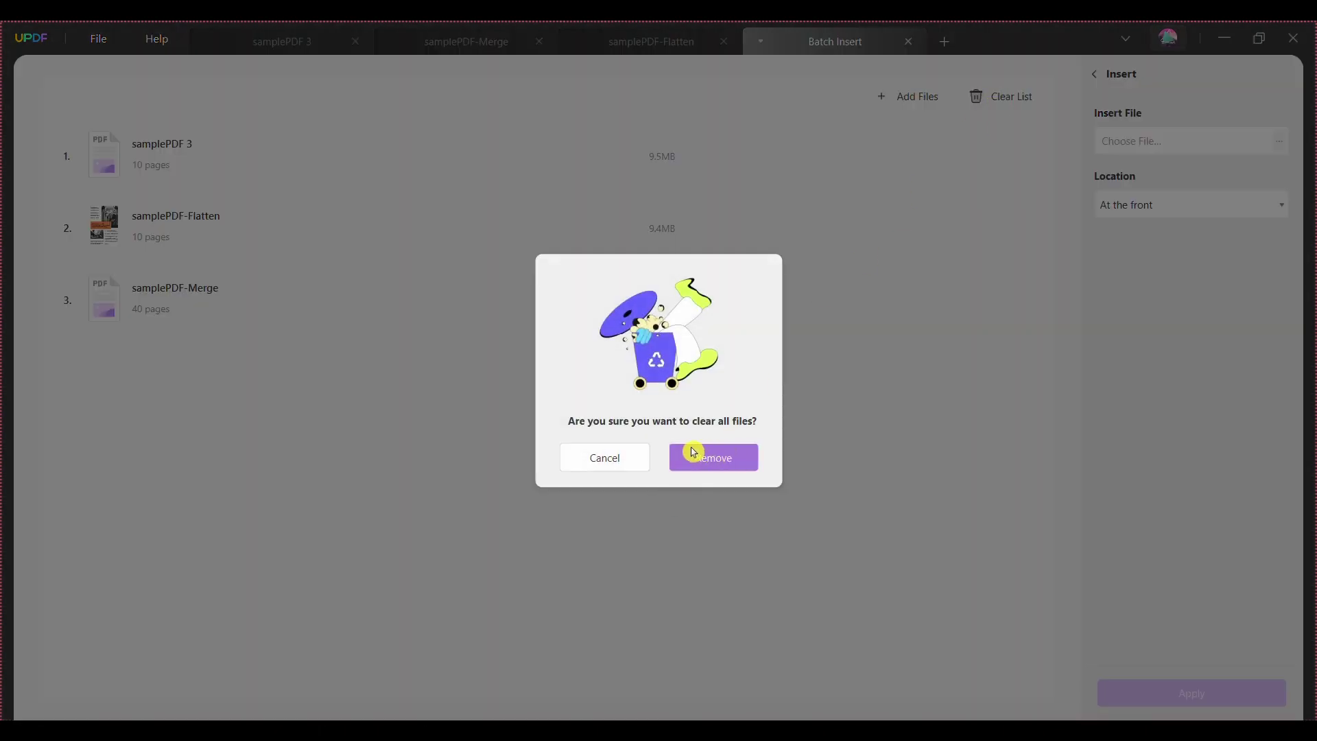
click(636, 458)
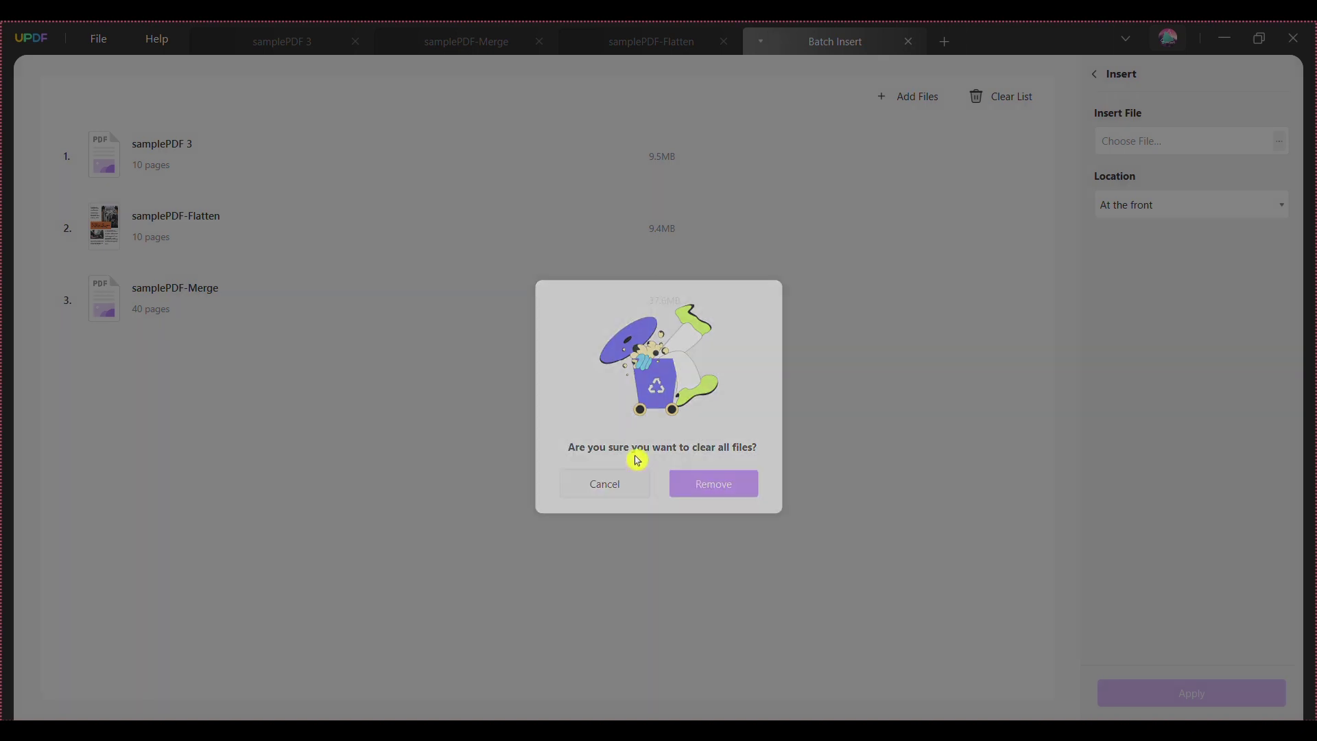
mouse_move(782, 279)
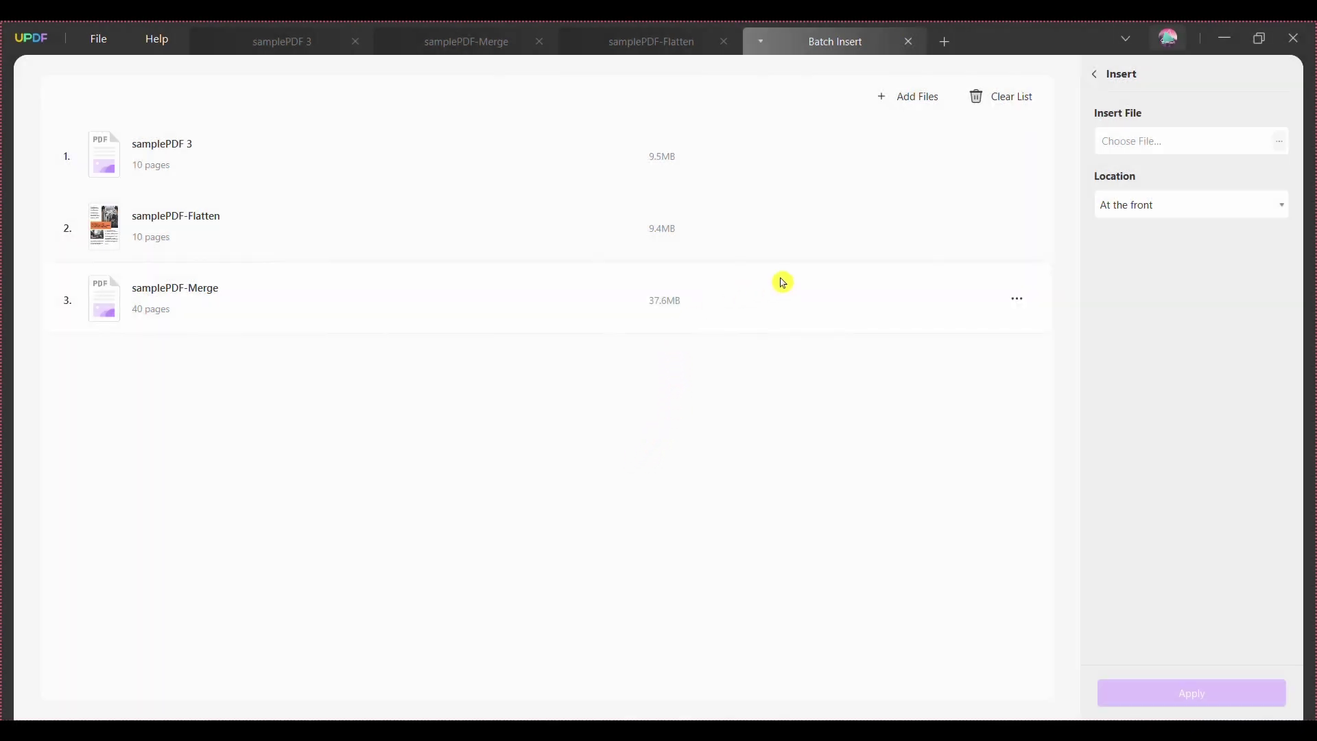
click(1015, 302)
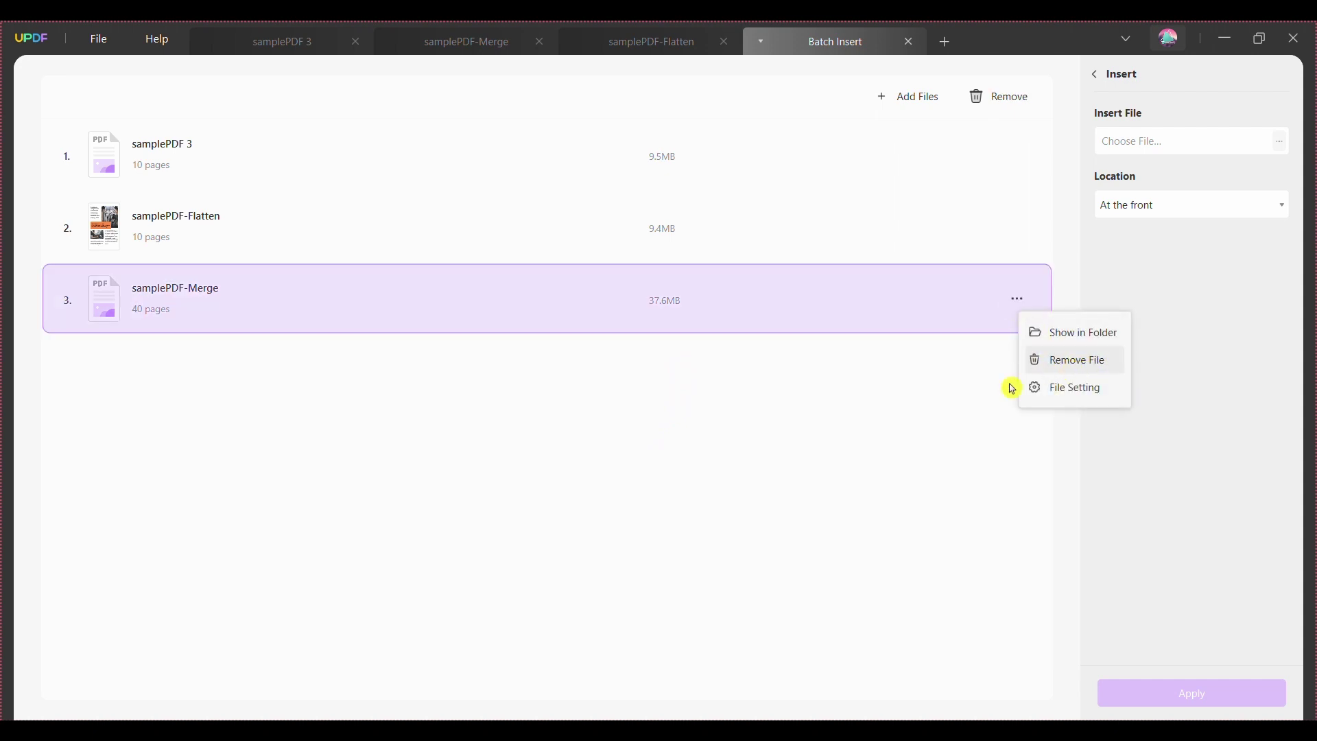
Choose samplePDF 2 as the insert file, set Location to After page 1, and apply
click(935, 405)
click(1279, 142)
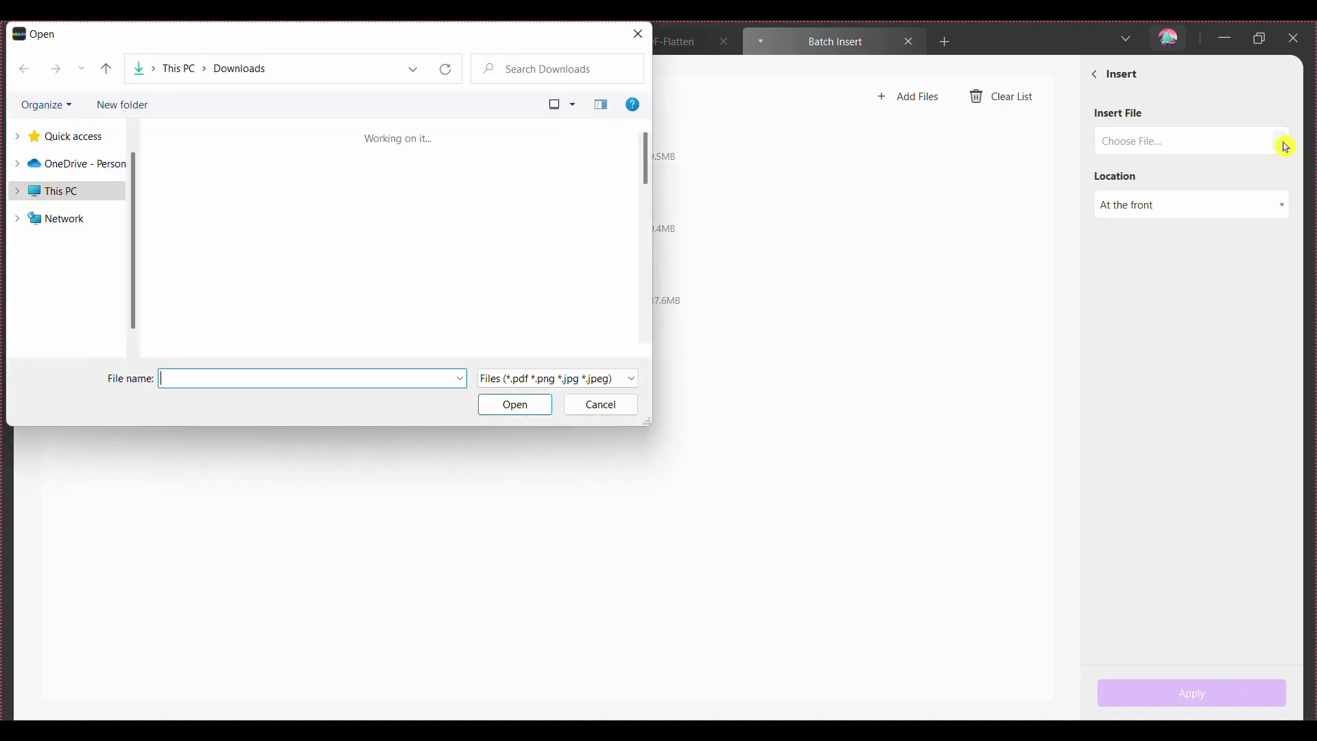
click(452, 184)
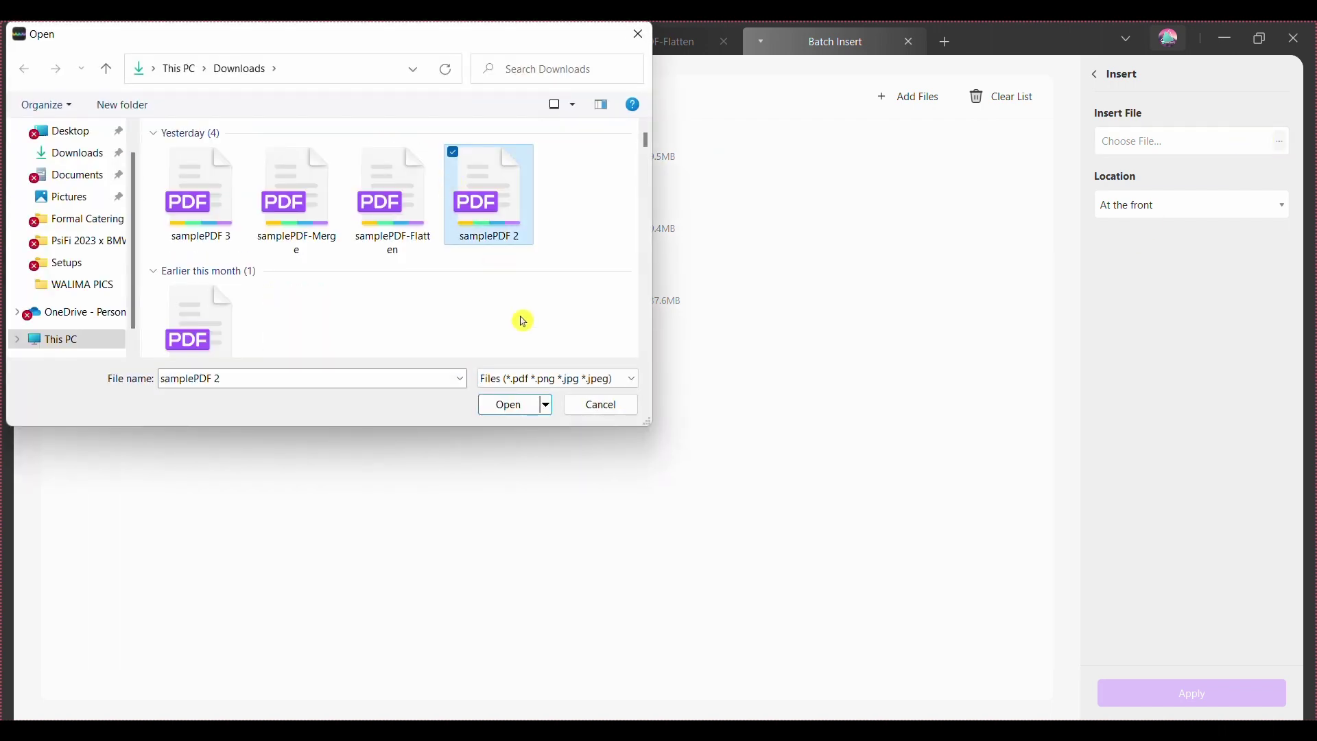
click(507, 410)
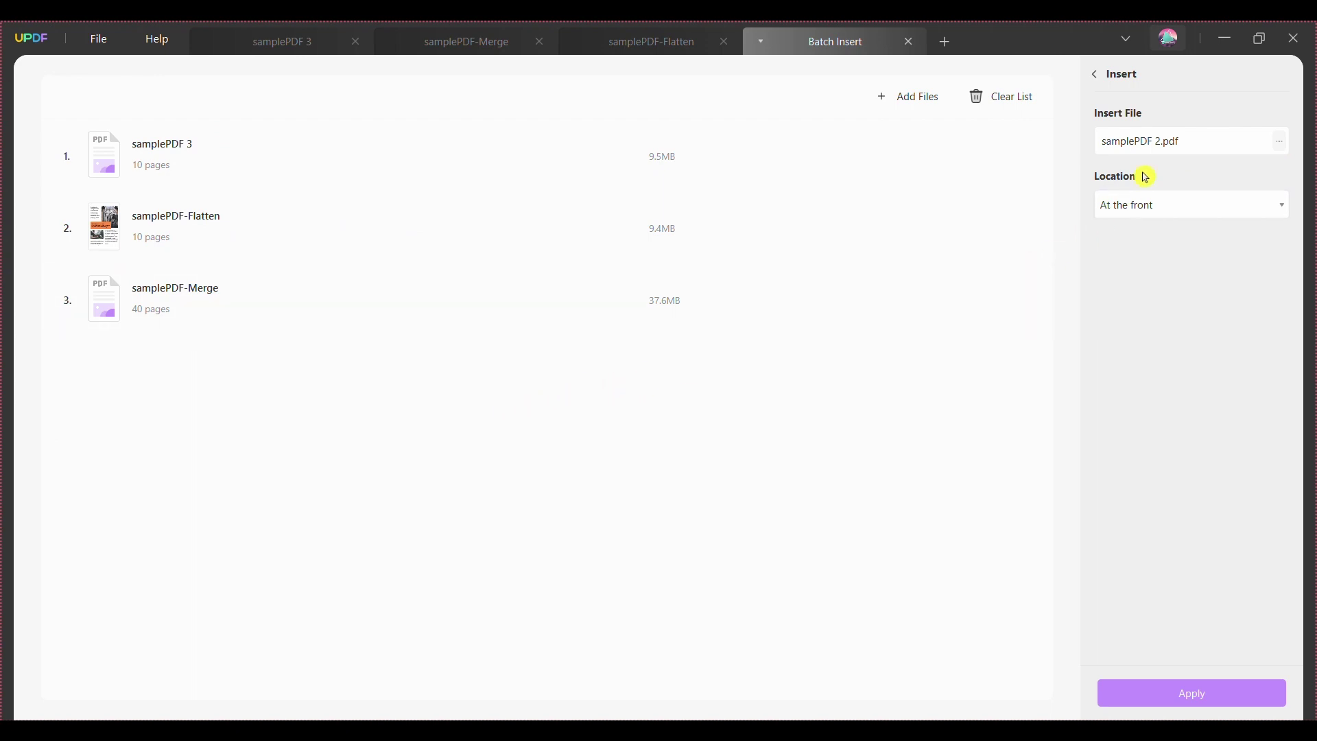
click(1282, 206)
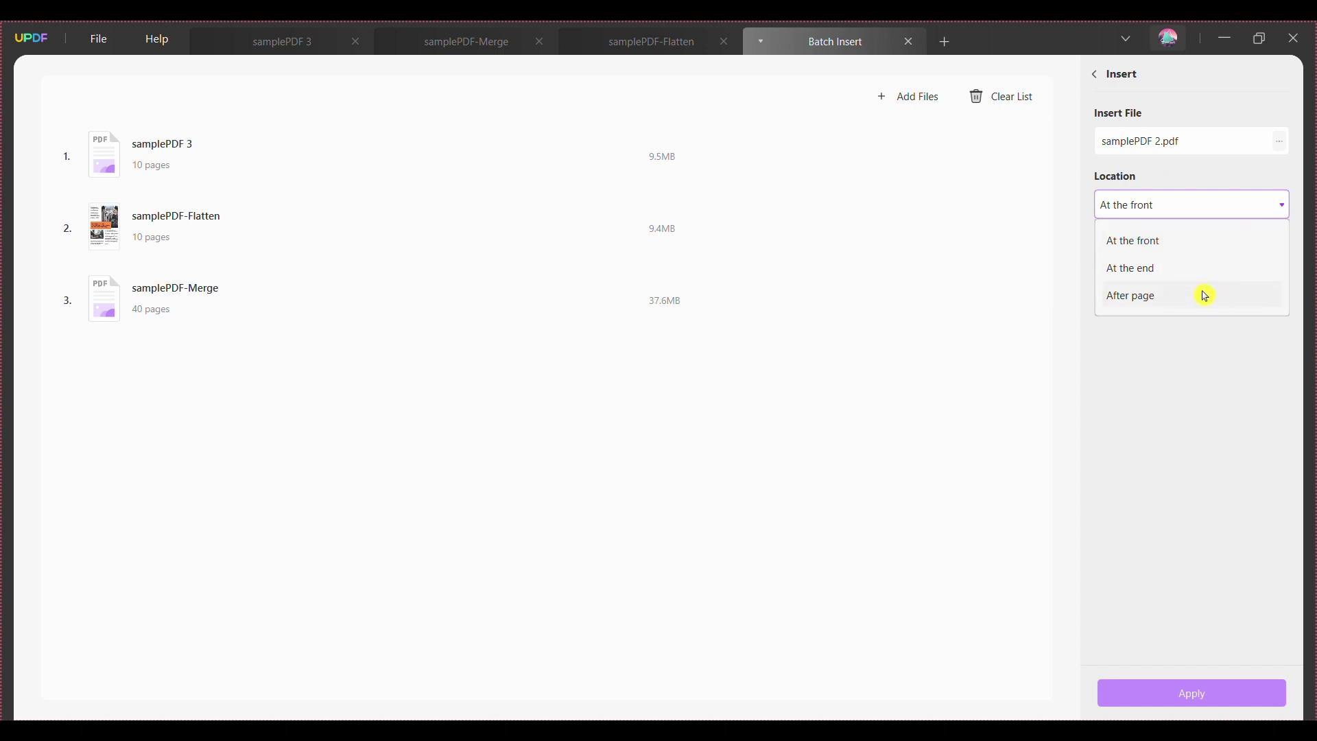
click(1125, 290)
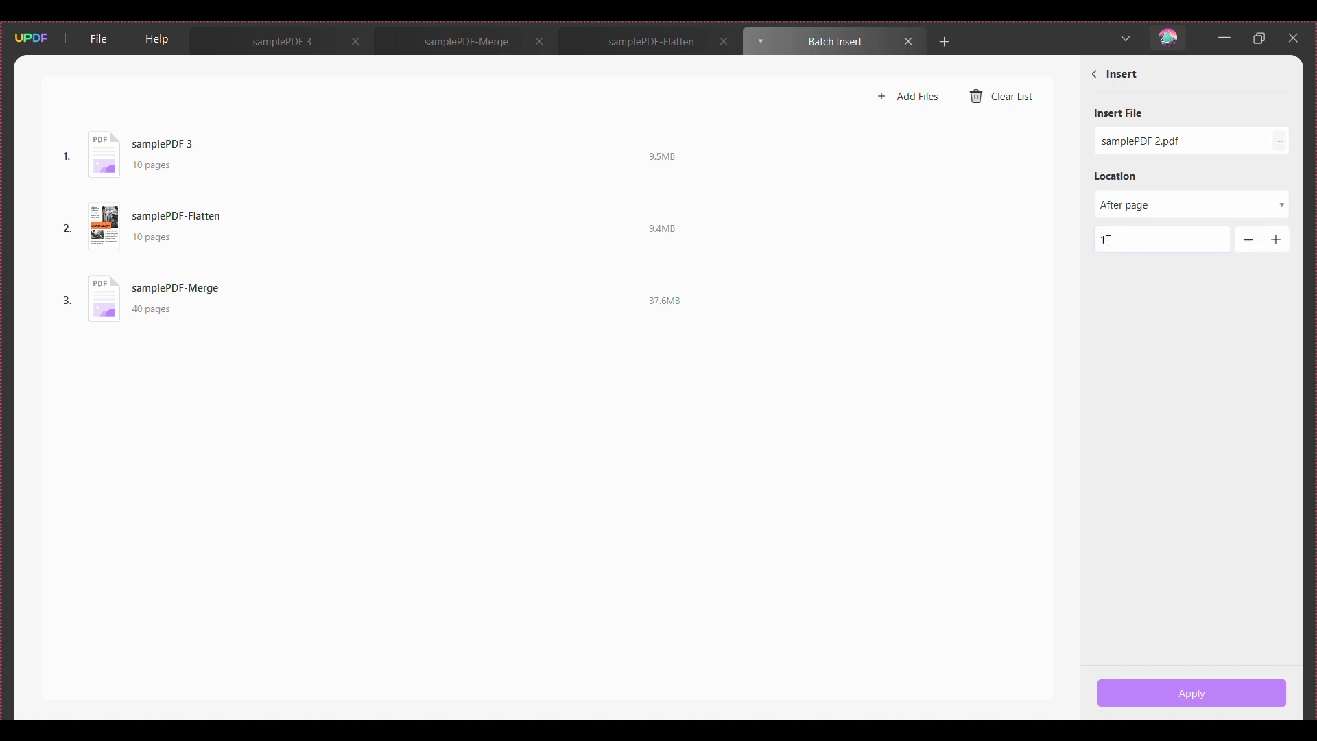
click(1182, 691)
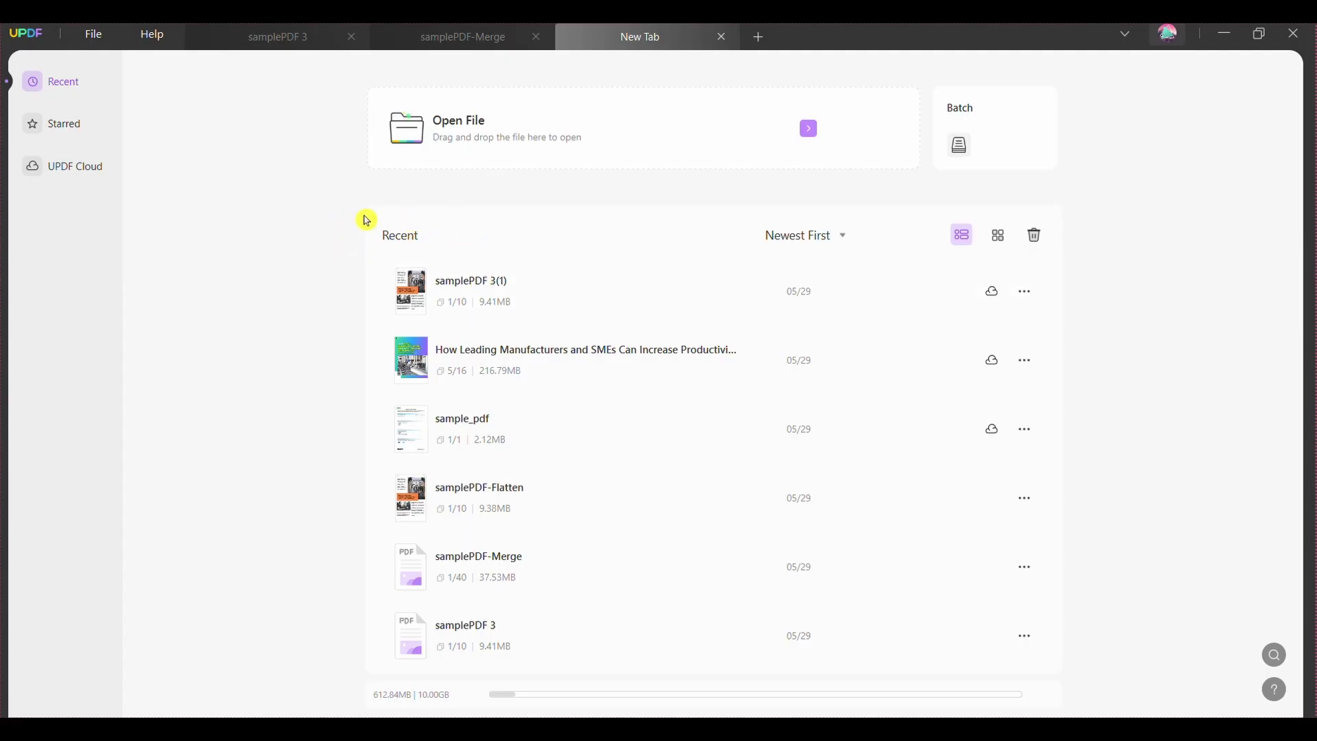
Open samplePDF 3 from the Downloads folder
click(424, 112)
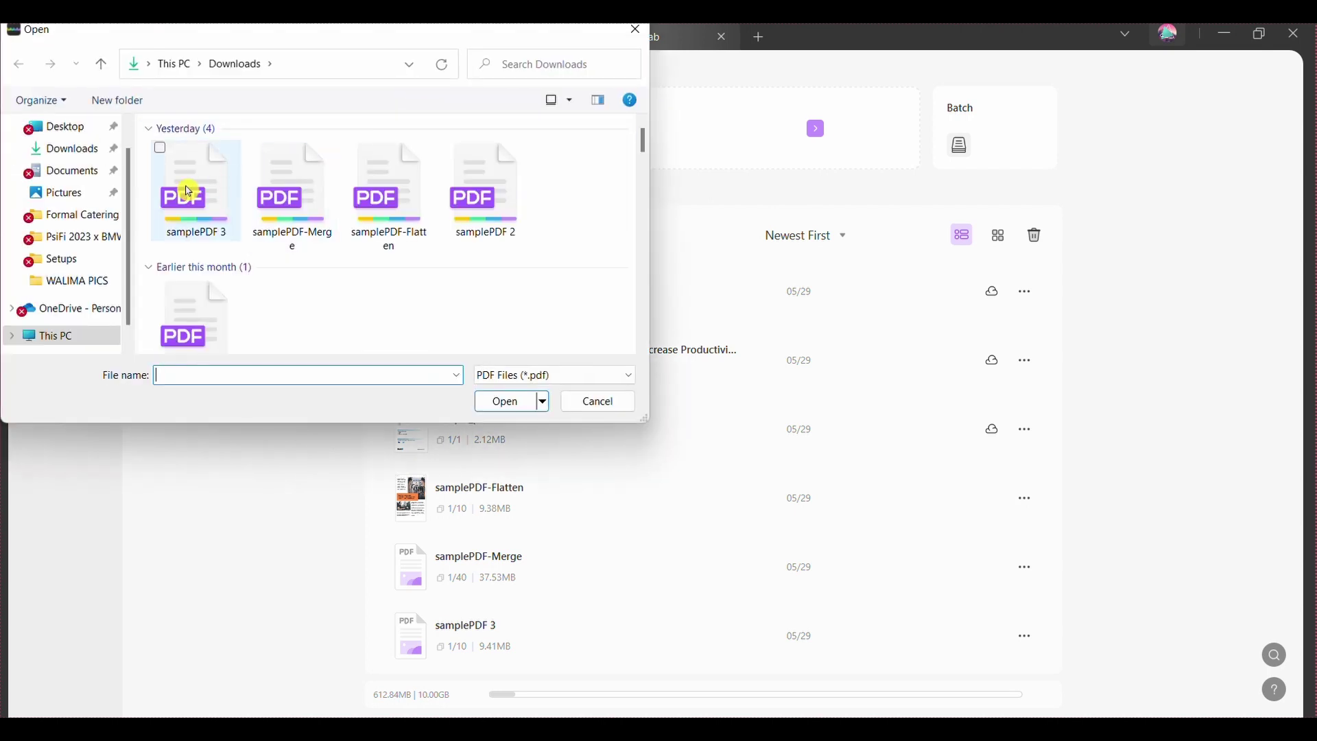
click(184, 194)
click(506, 404)
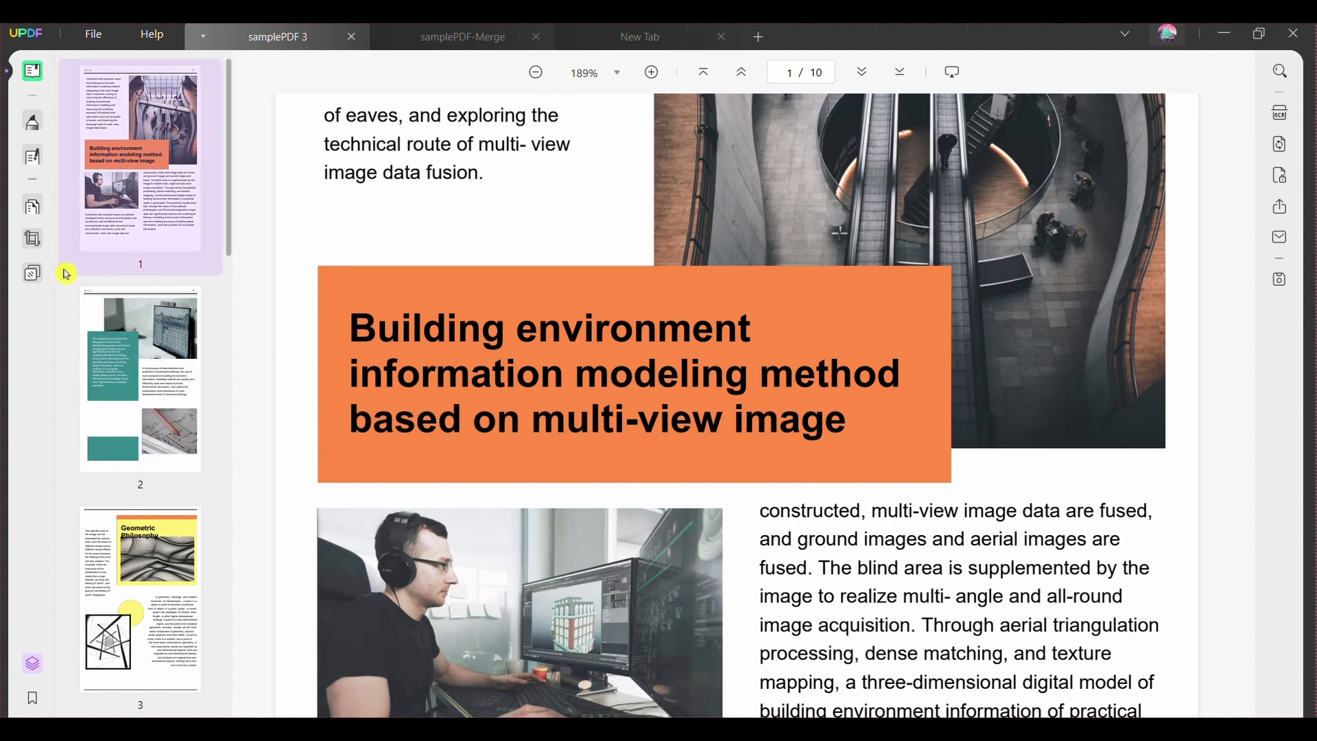
Insert samplePDF 2's pages into samplePDF 3 and move 'Basic Elements of Plane Space' to position 13
click(33, 206)
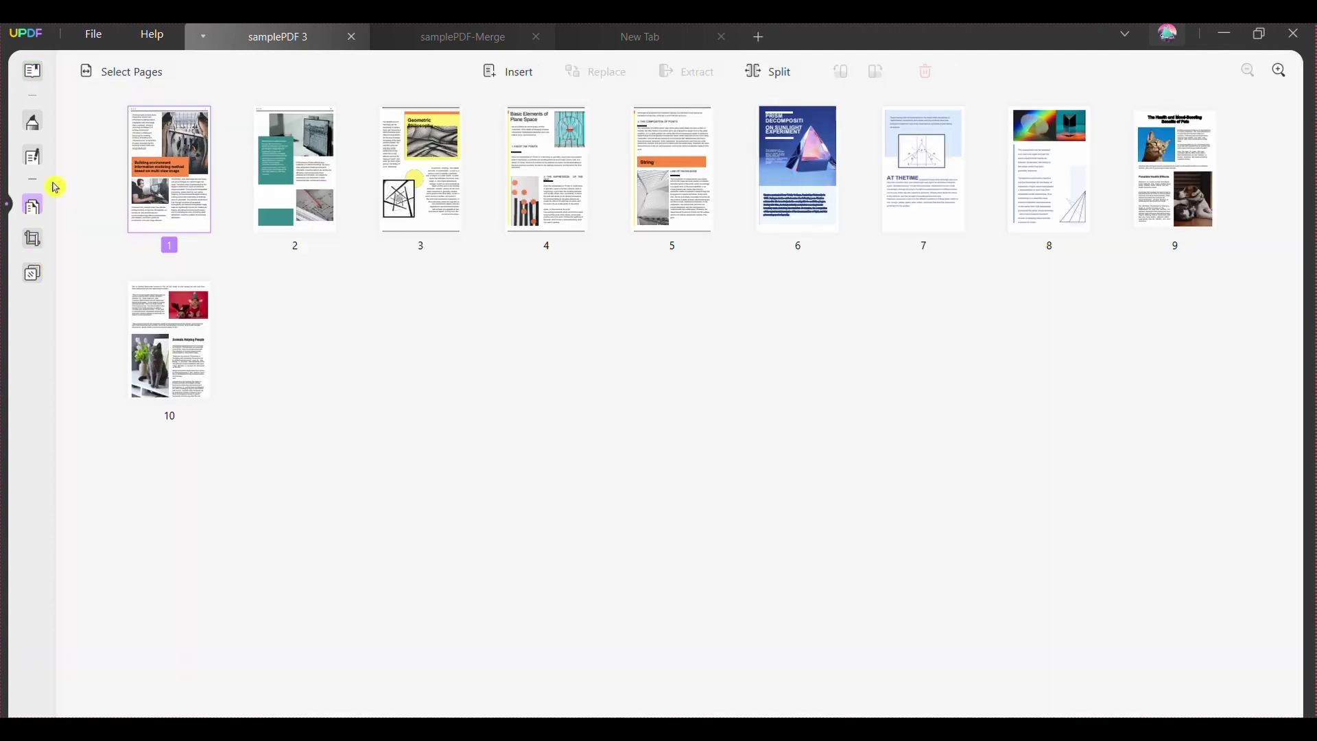
click(526, 80)
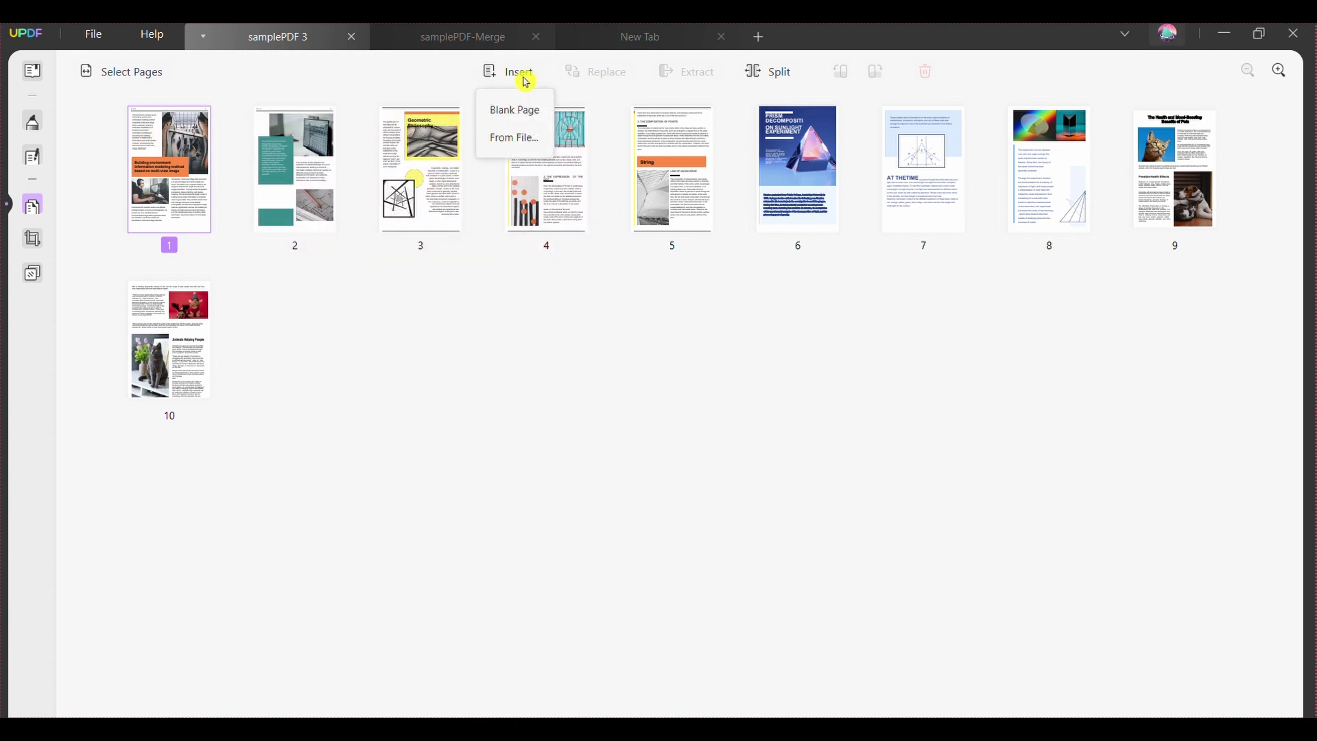
click(516, 141)
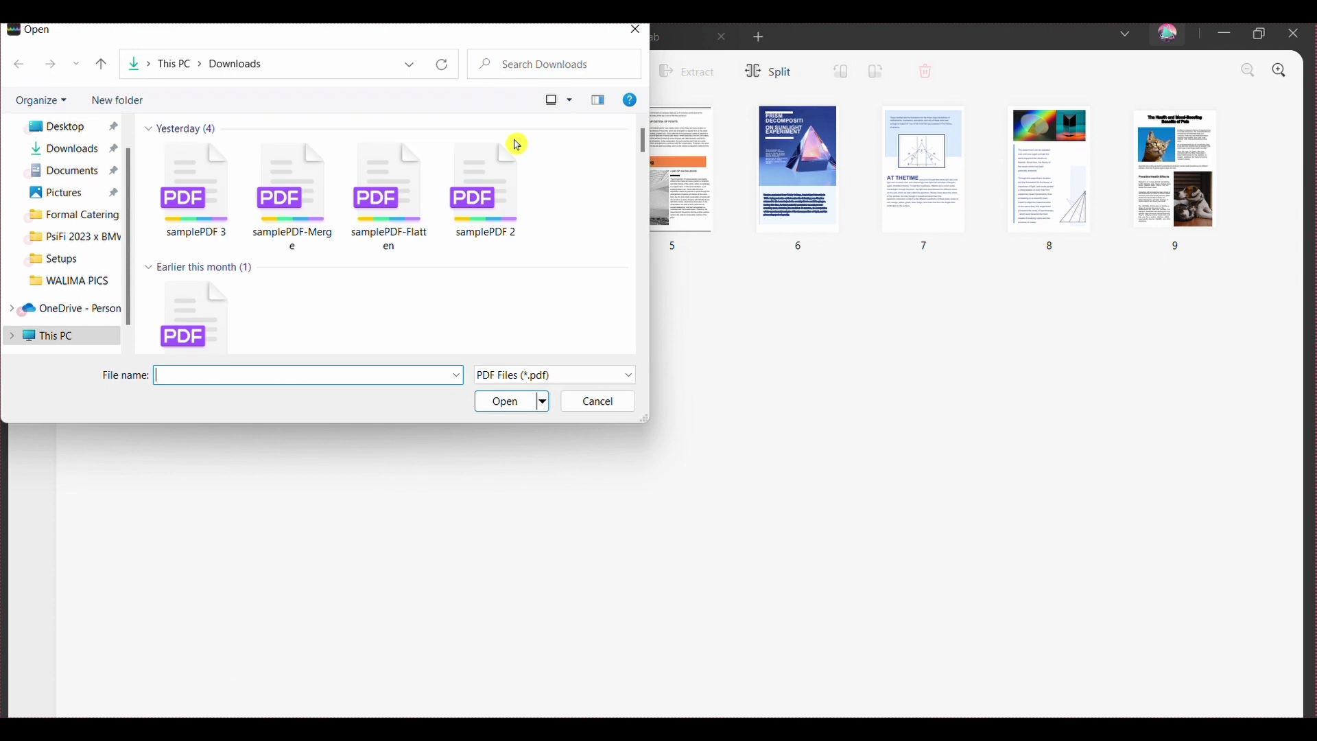
click(488, 168)
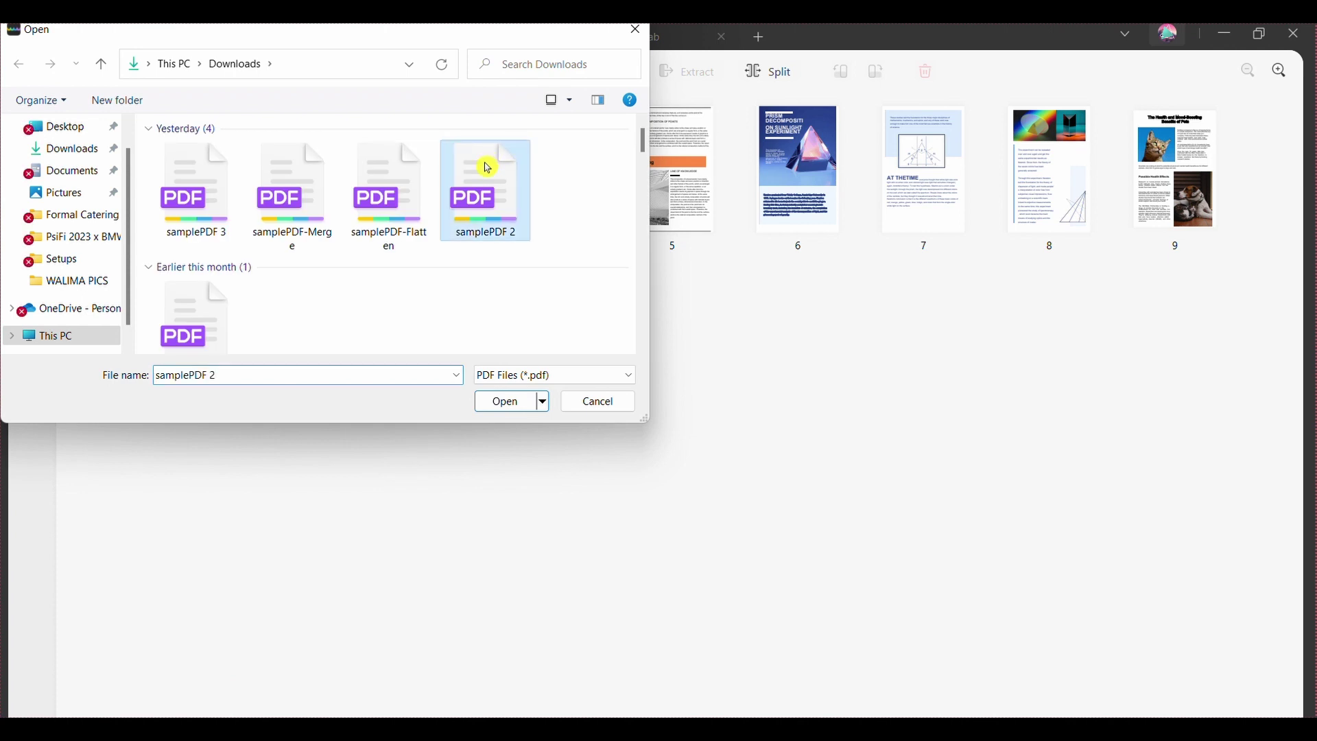
click(504, 400)
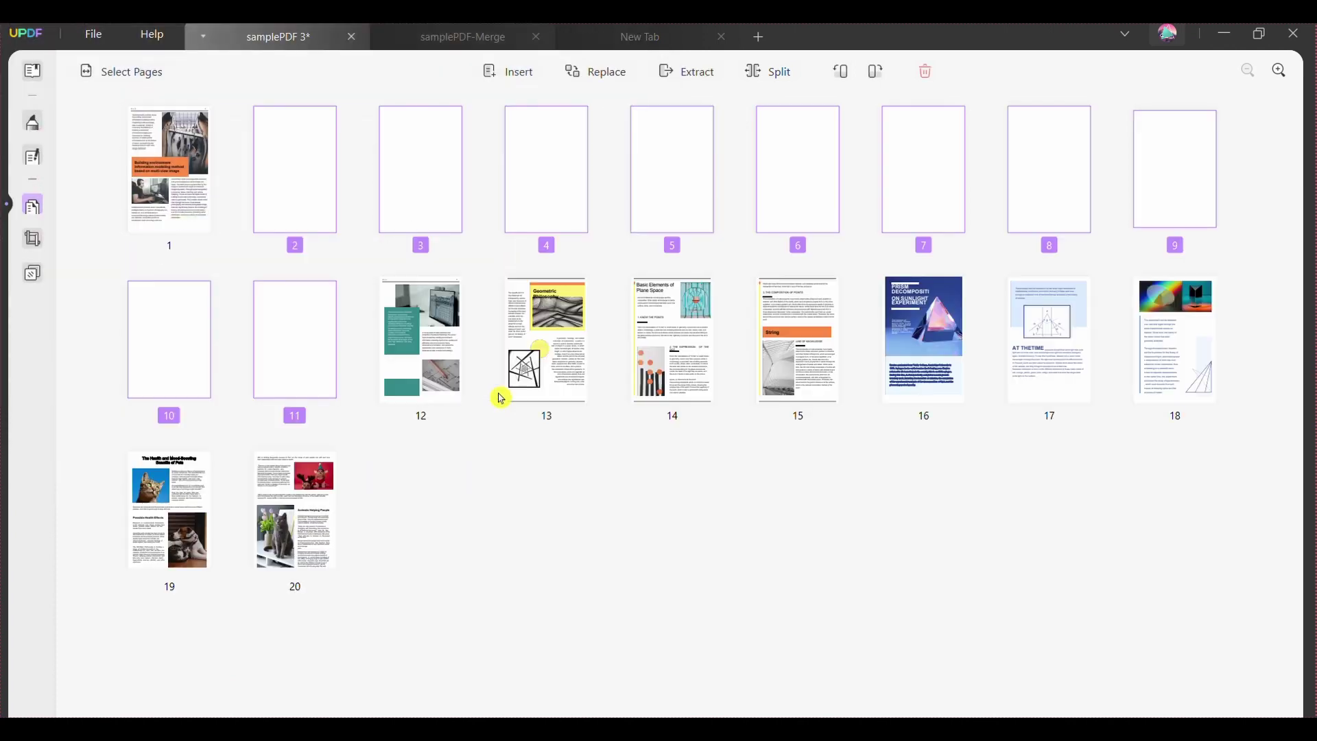
click(494, 481)
drag(559, 162, 630, 343)
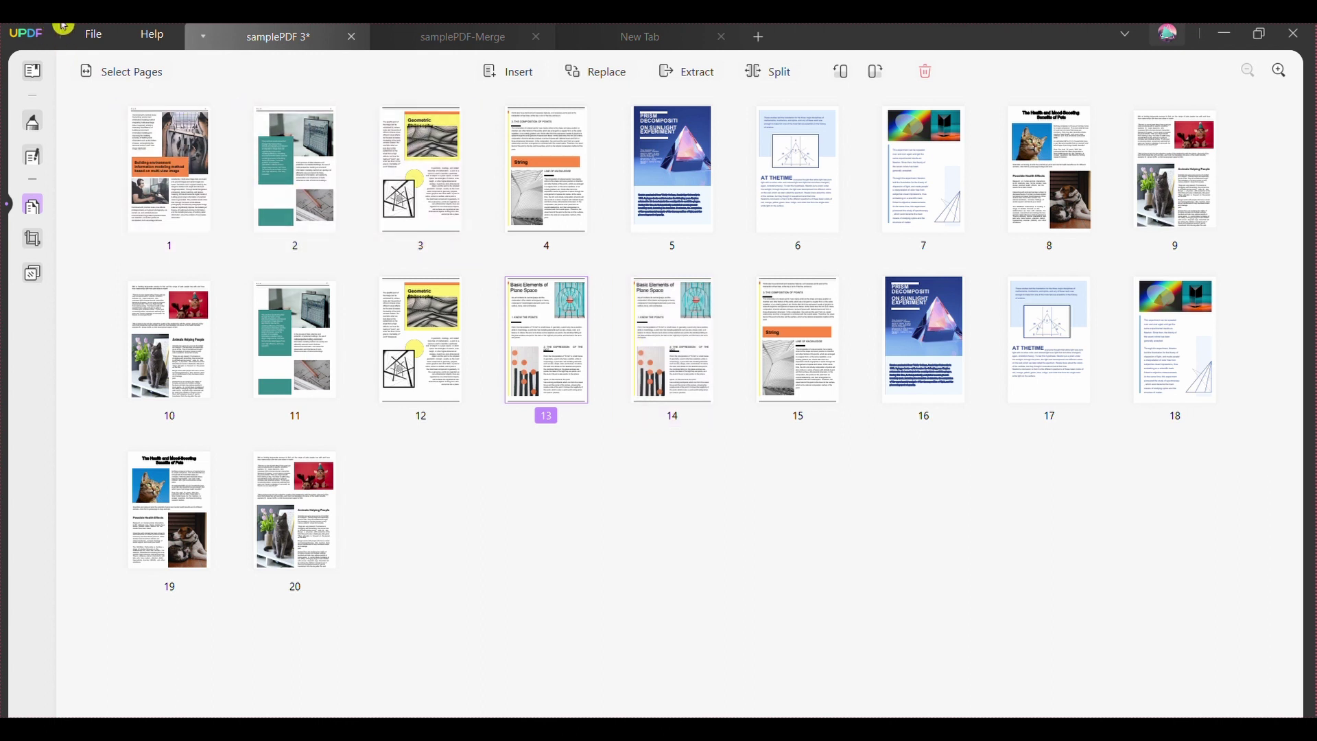
Begin saving the 20-page document as a copy with File > Save As
click(94, 36)
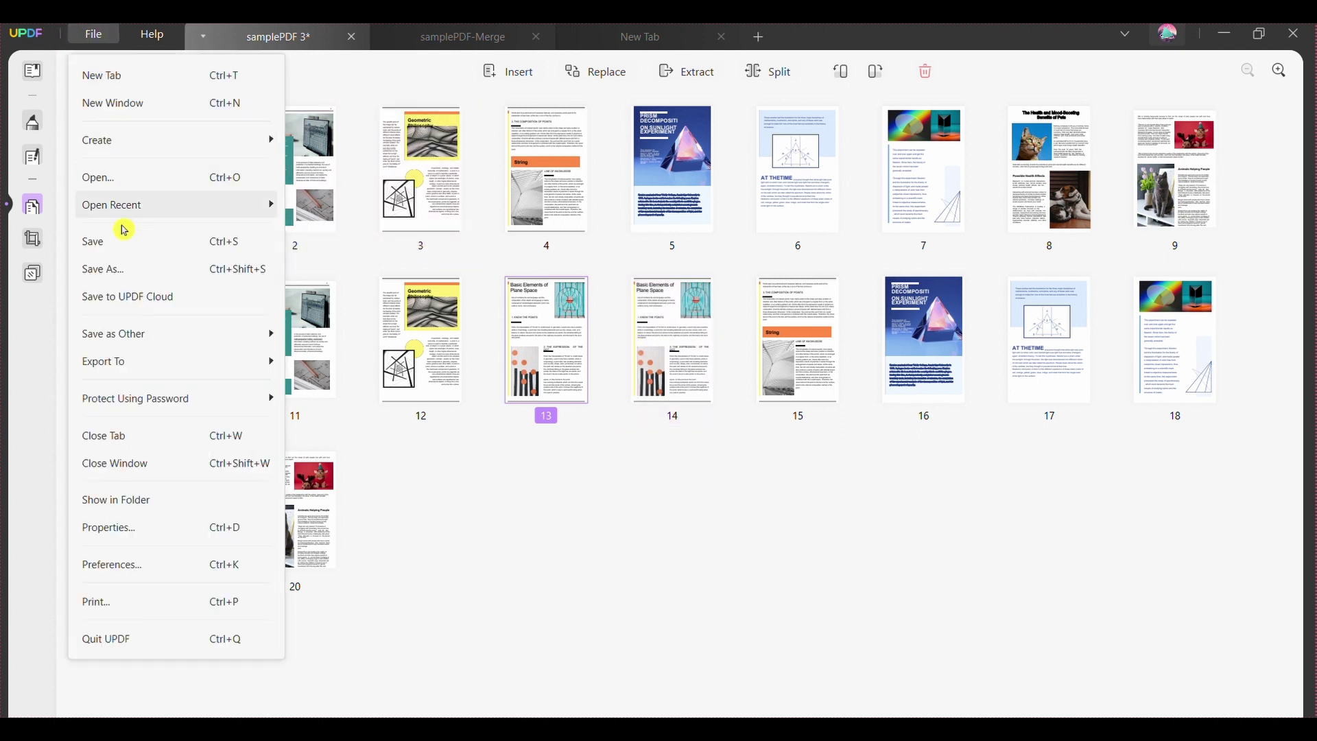
click(144, 271)
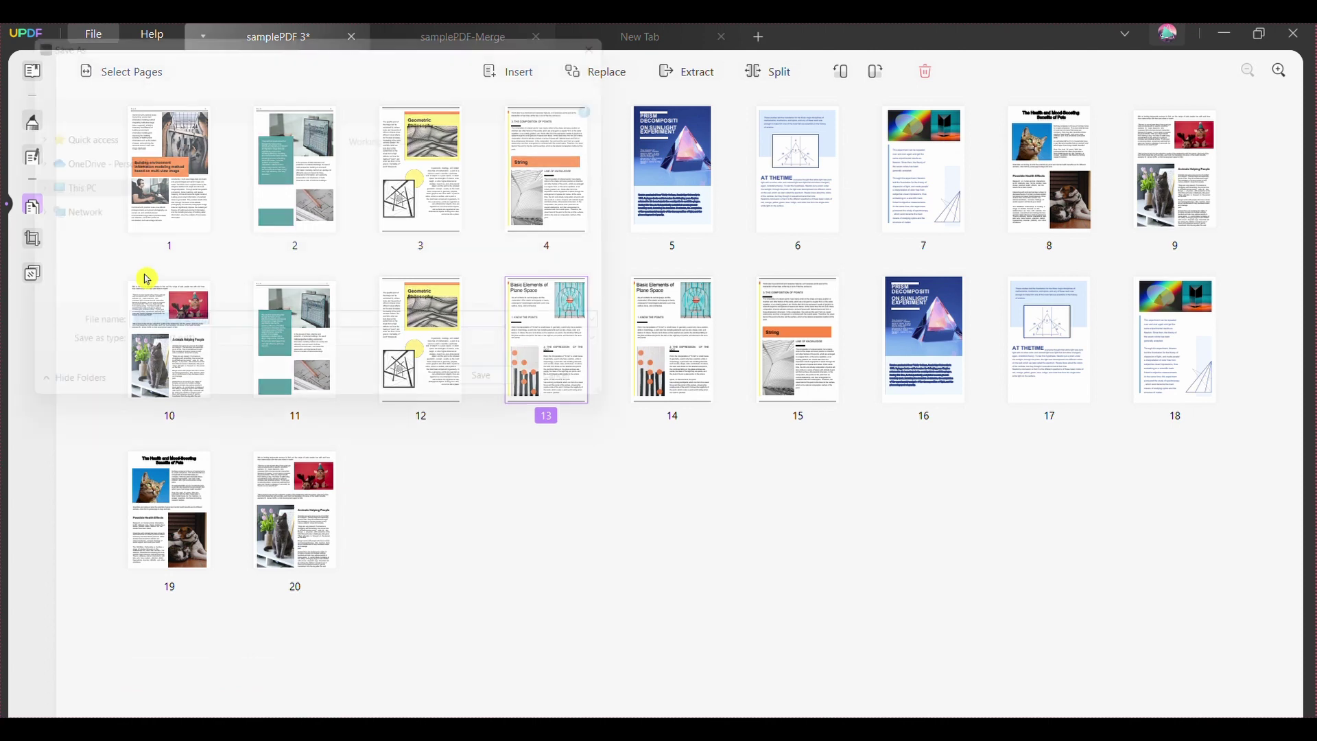